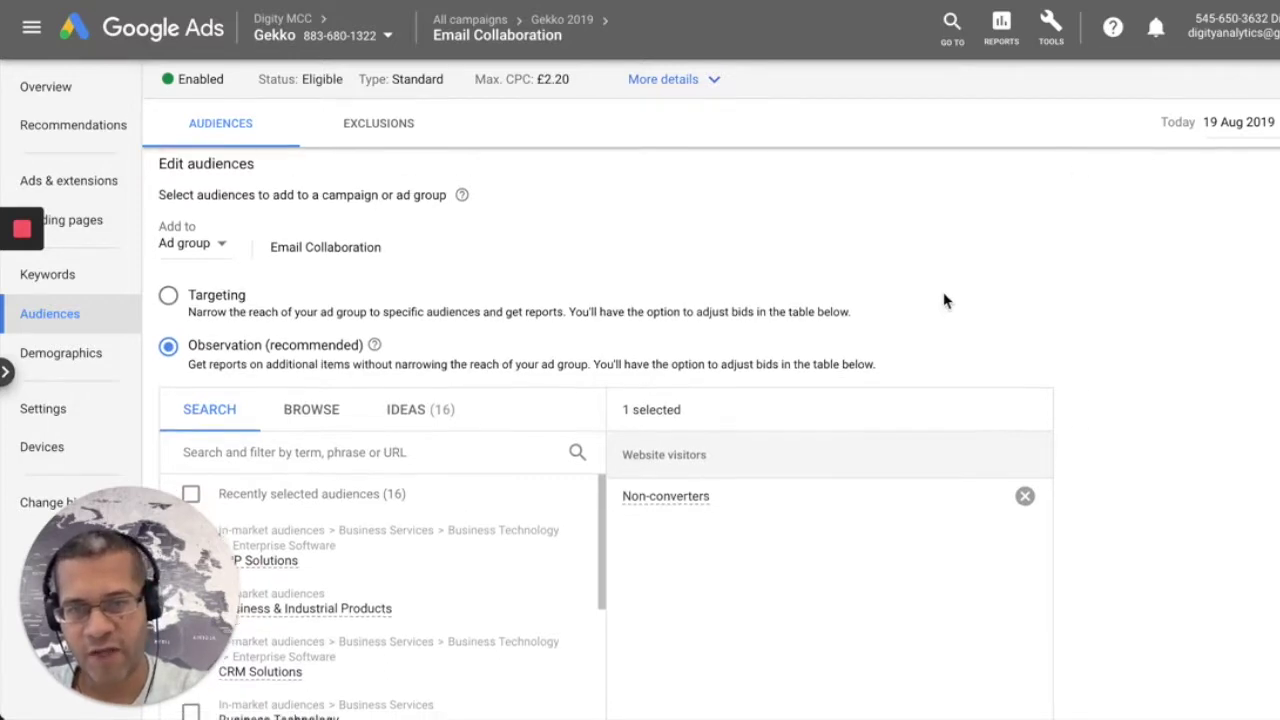
- Search the audience list for 'architect', review the results, then bring up the Tools overview
scroll(945, 298, down, 1)
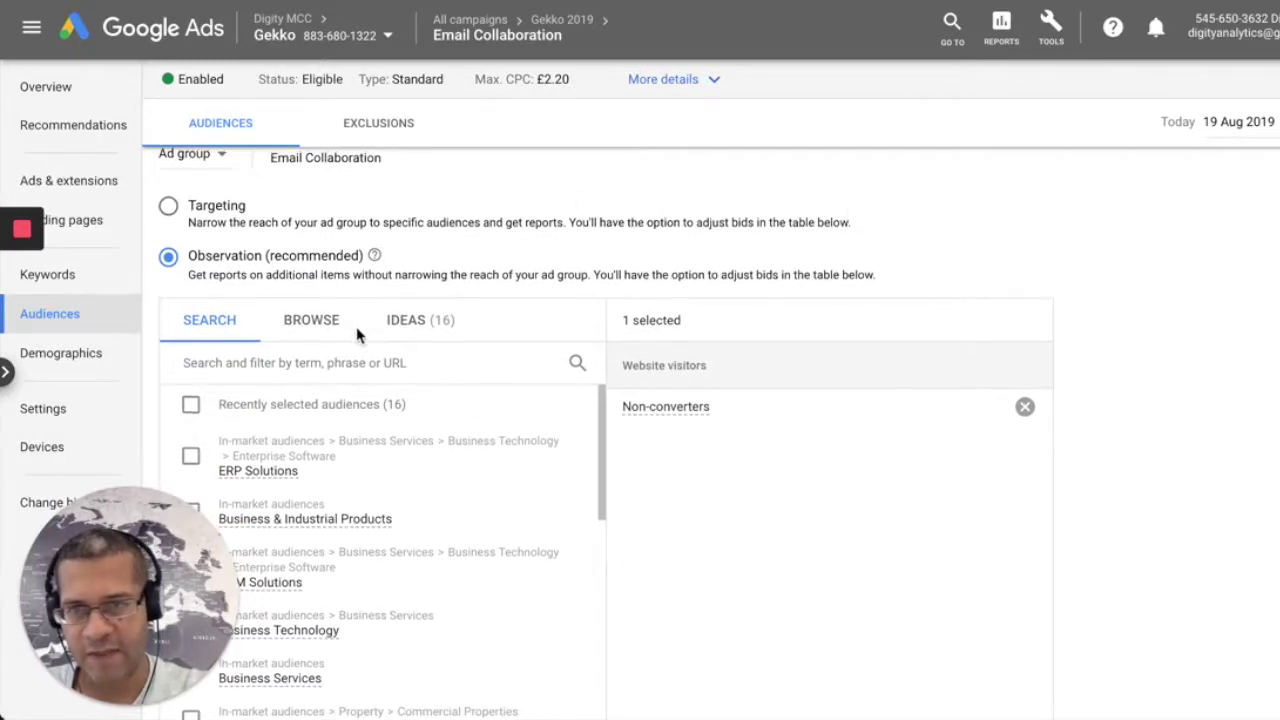
scroll(370, 345, up, 1)
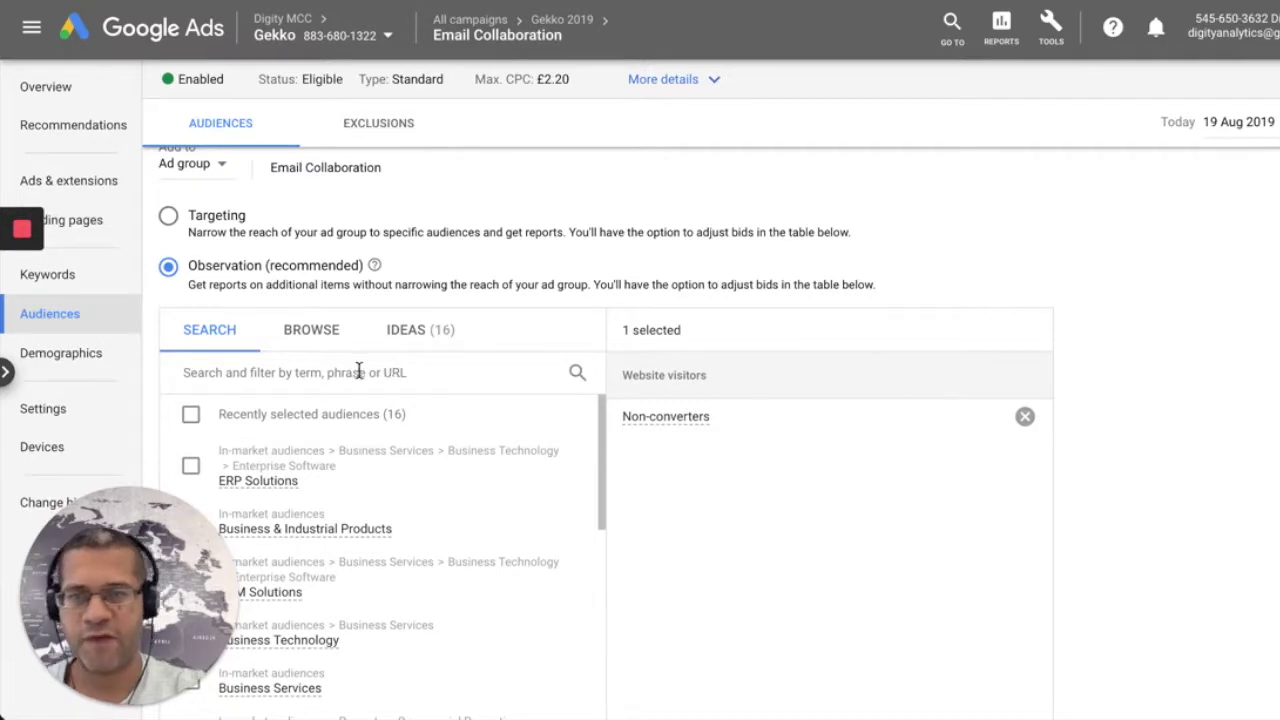
click(320, 372)
text(architect)
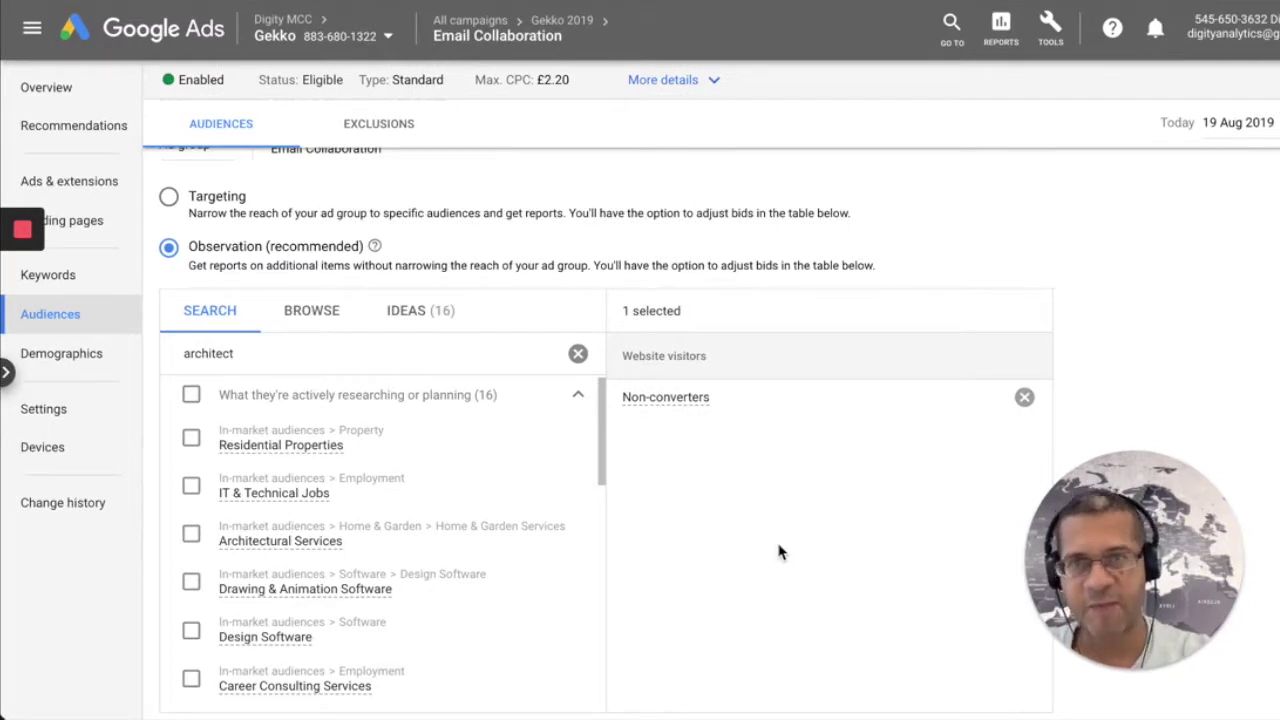
scroll(714, 326, up, 2)
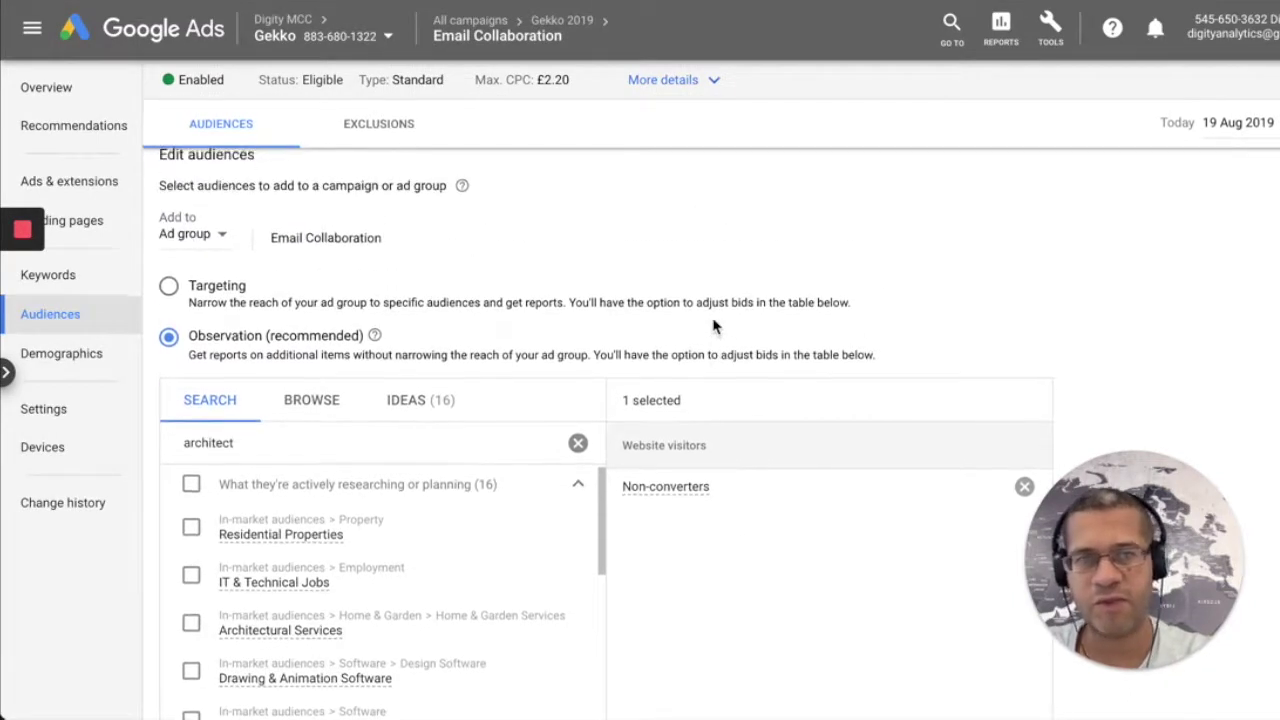
click(1052, 28)
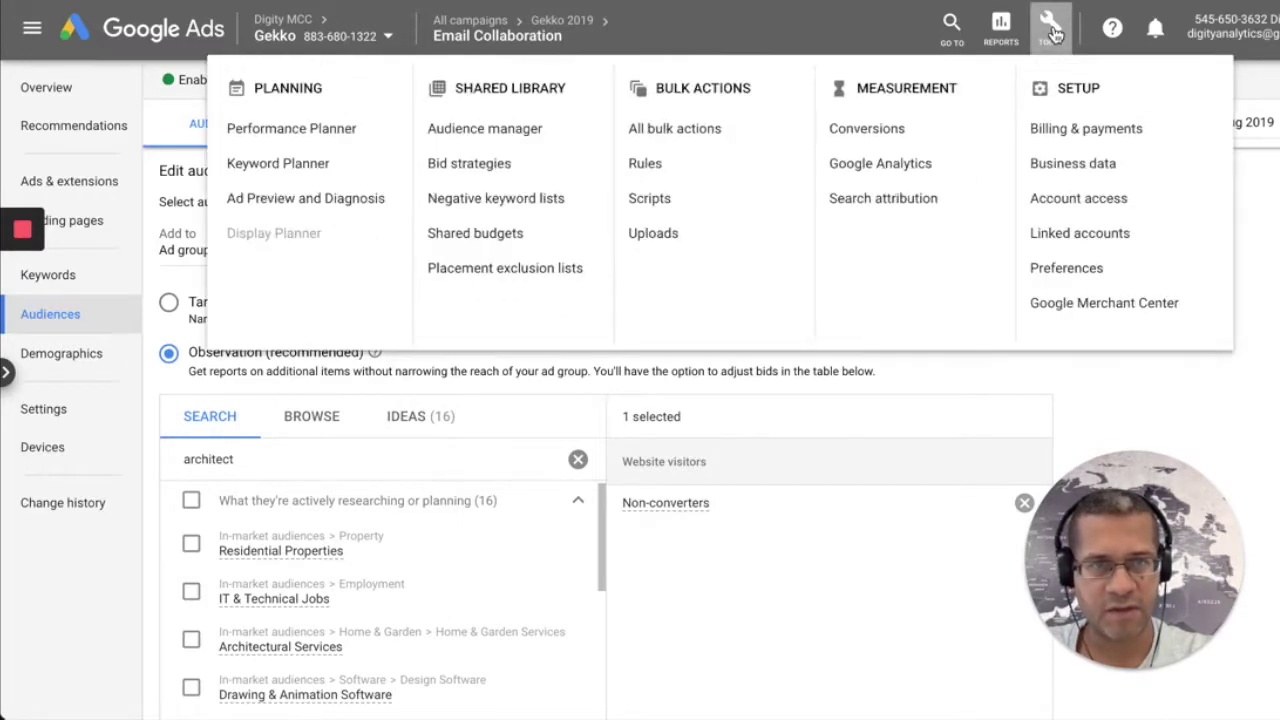
- Start a new Custom affinity audience from Audience manager's Custom Audiences list
click(507, 140)
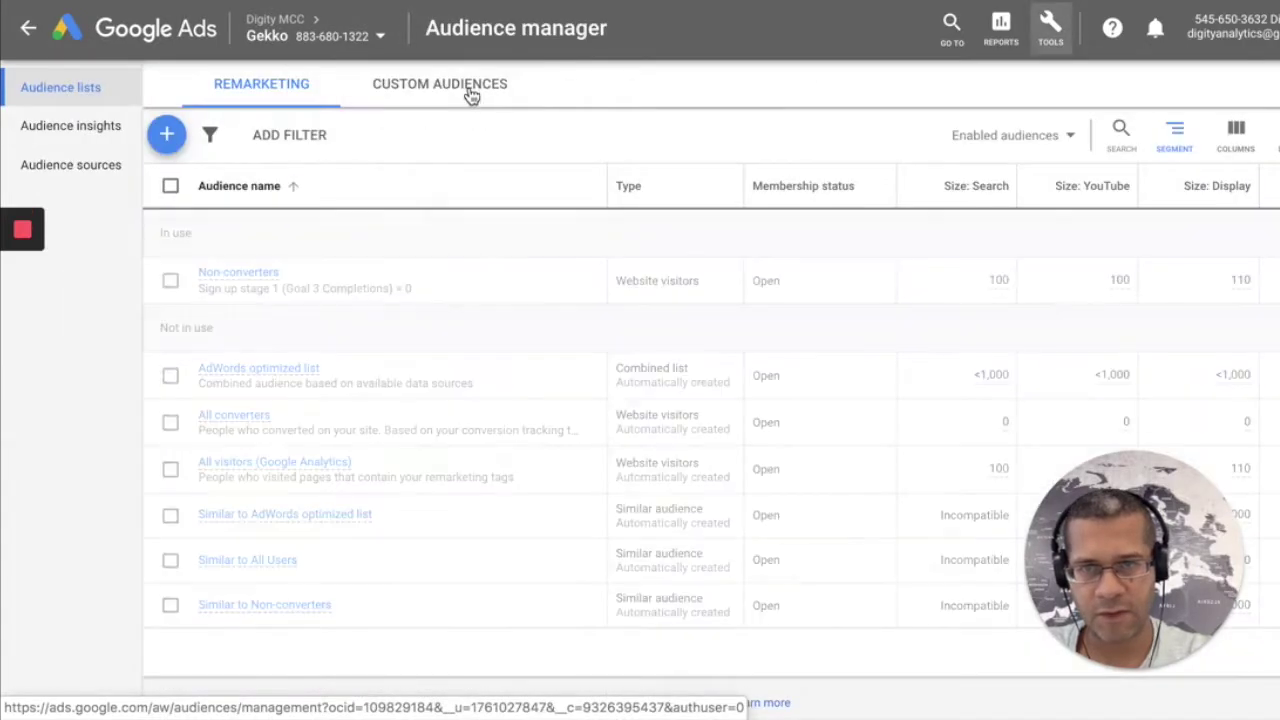
click(472, 95)
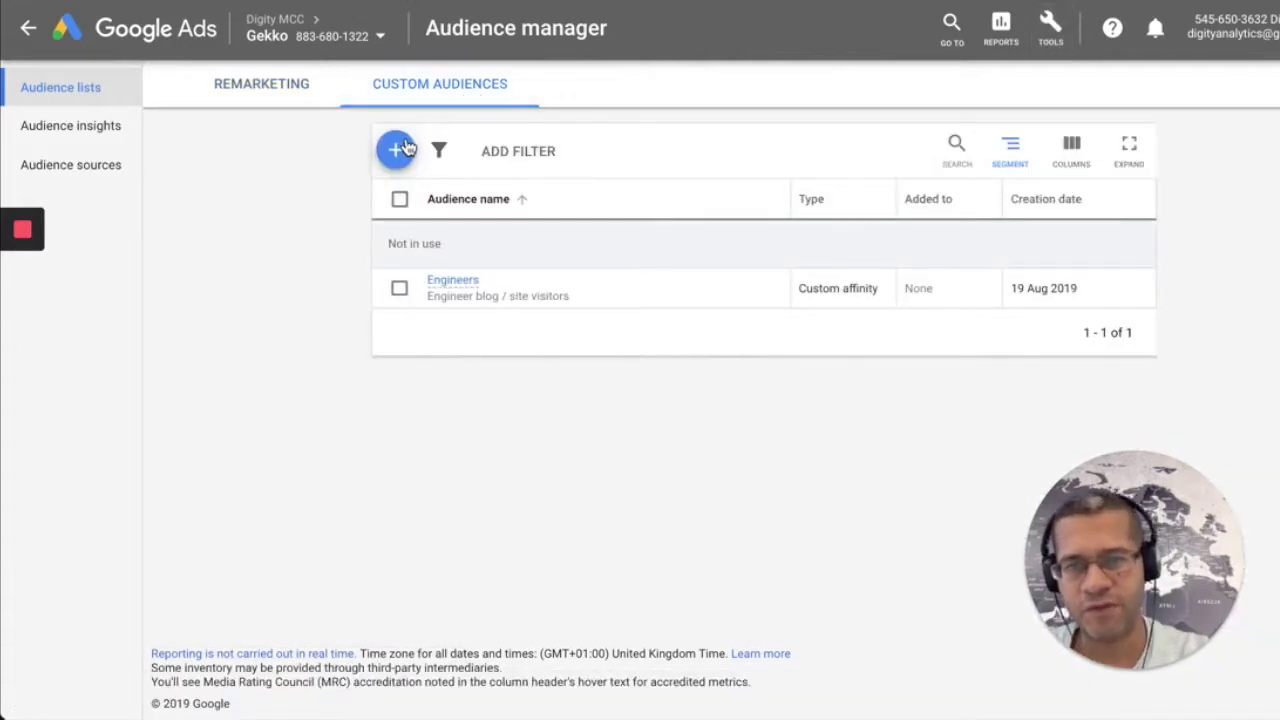
click(398, 153)
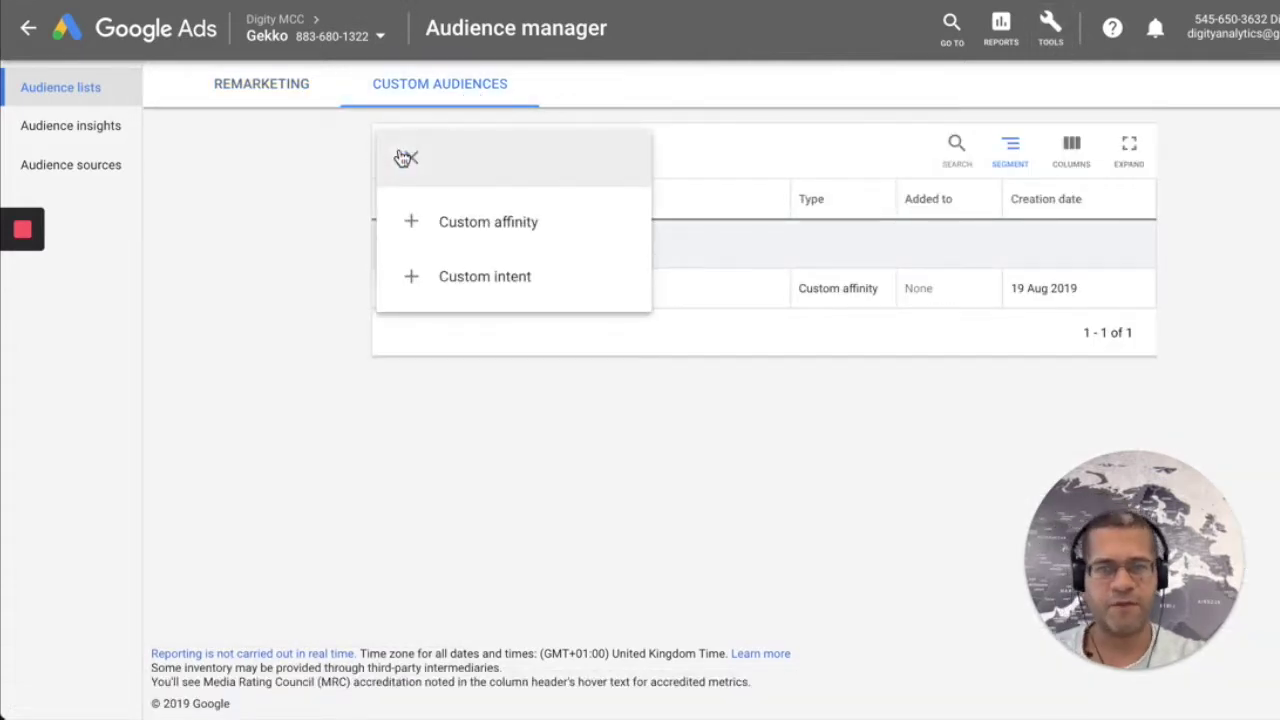
click(487, 239)
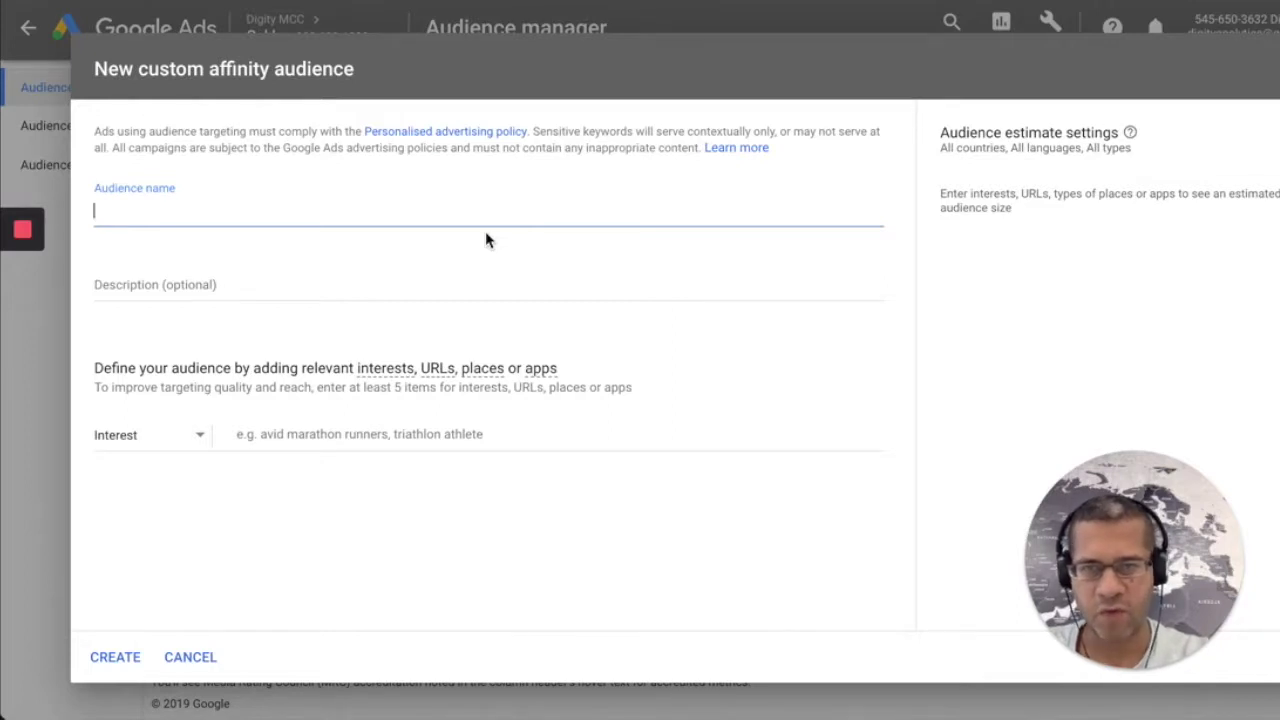
- Check the 'types of places' help, then start a Google search for 'architect'
click(486, 377)
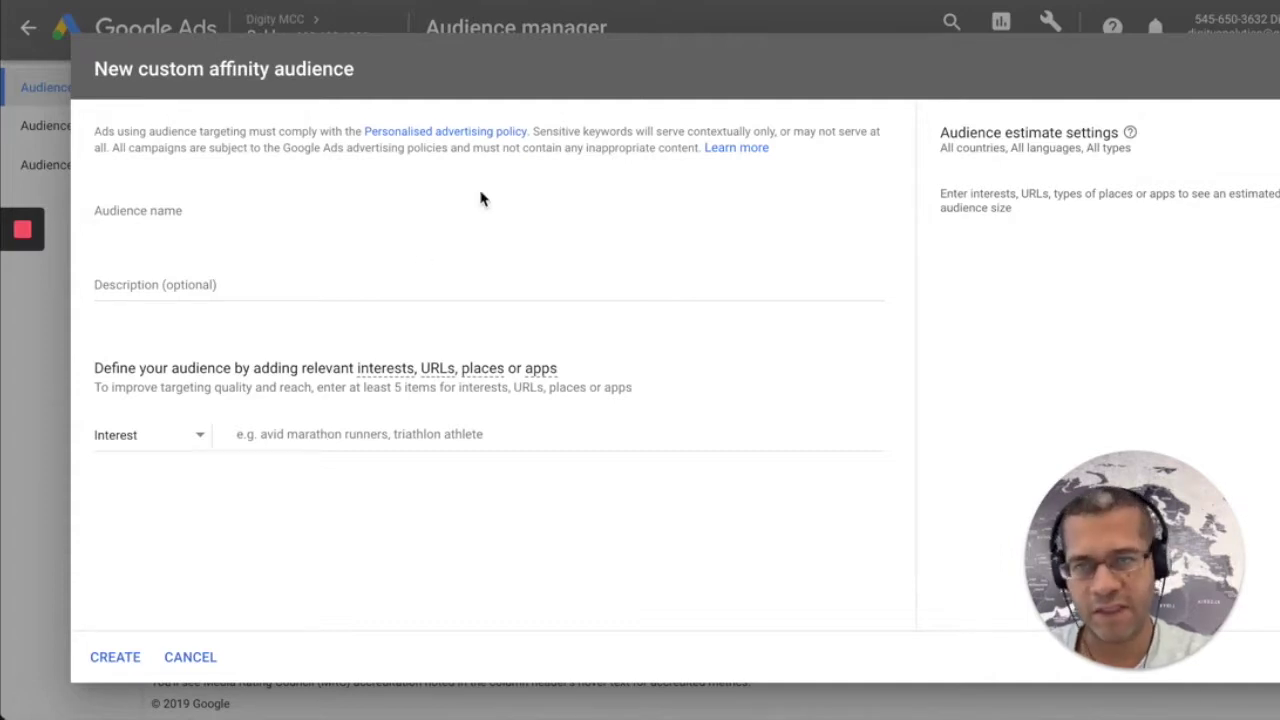
text(ar)
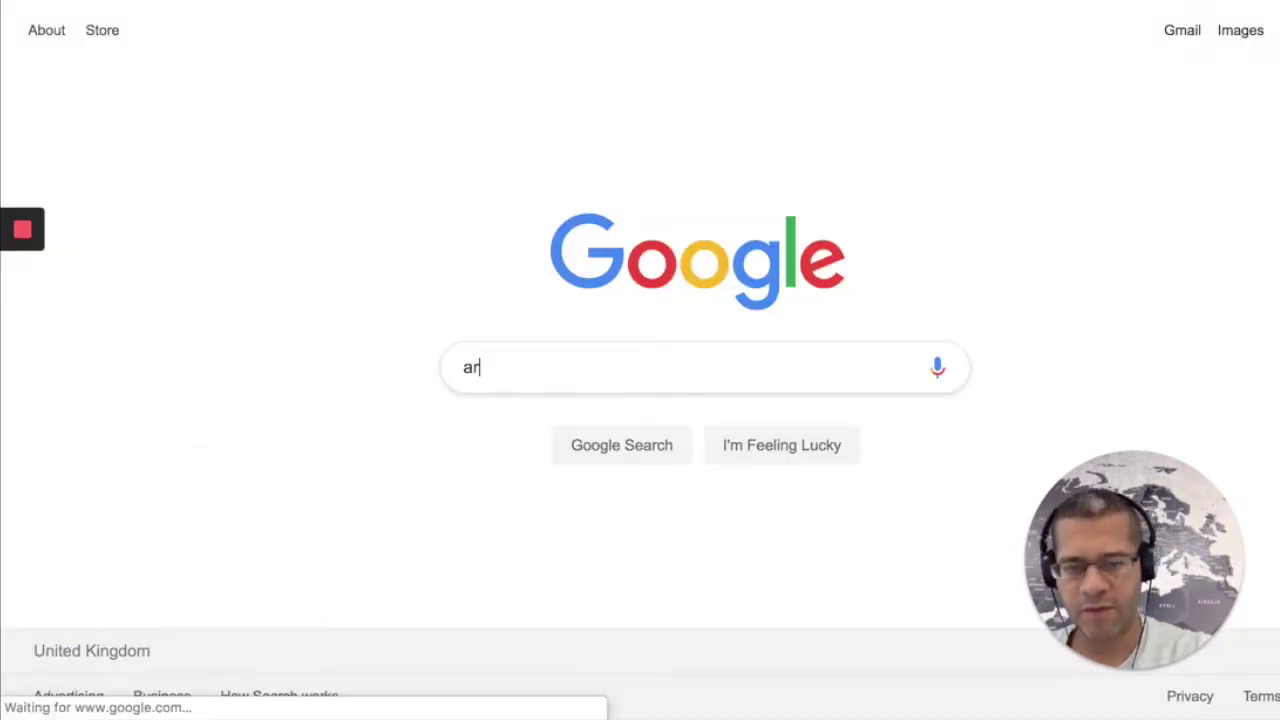
text(chi)
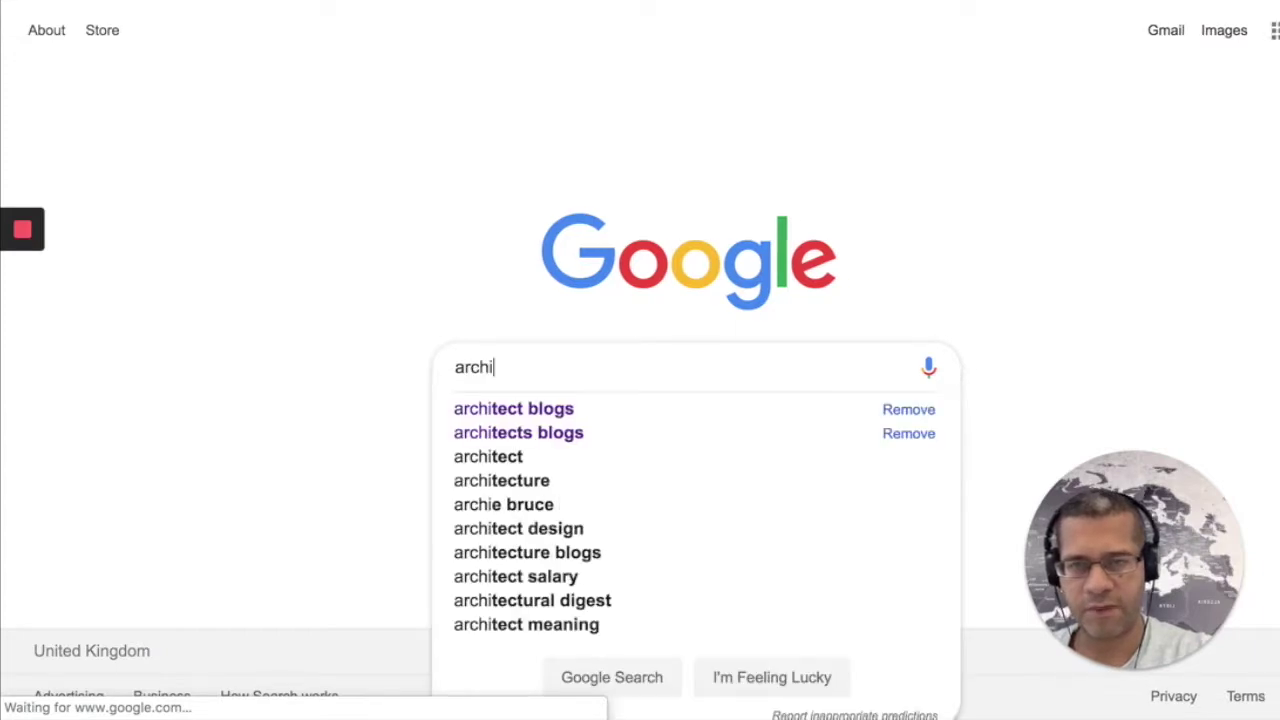
text(tect)
key(Down)
key(Return)
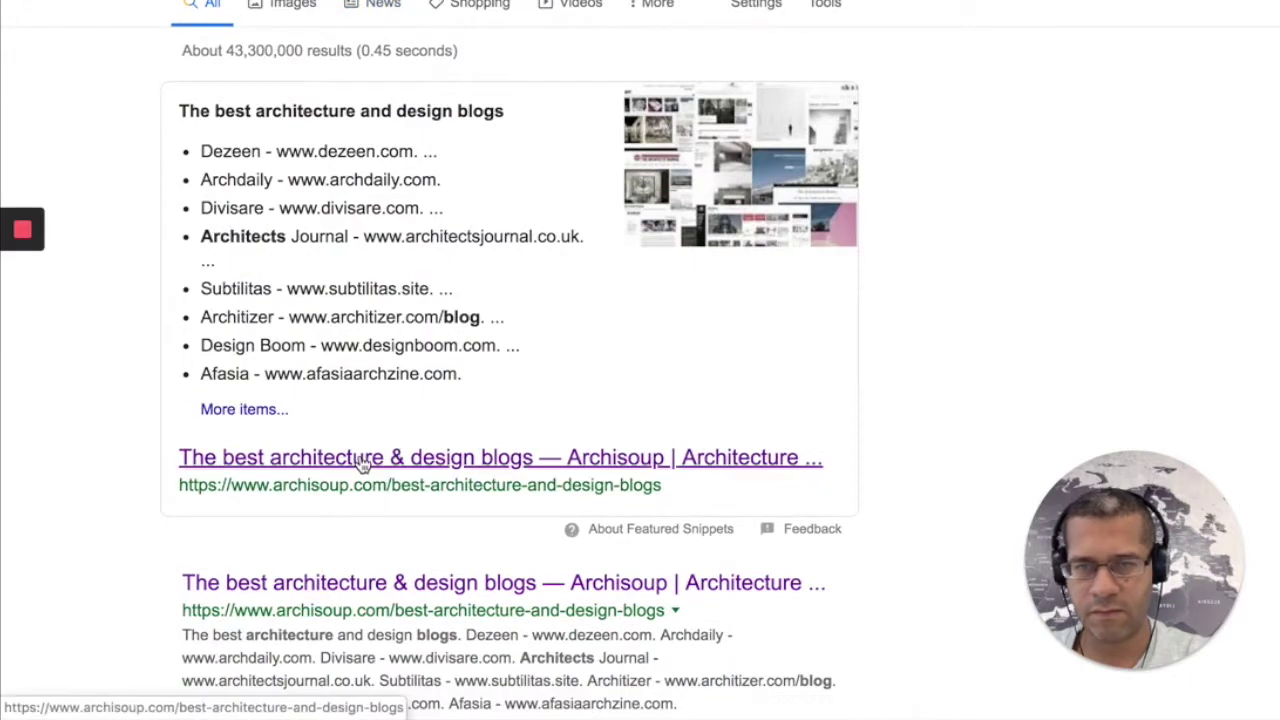
click(366, 459)
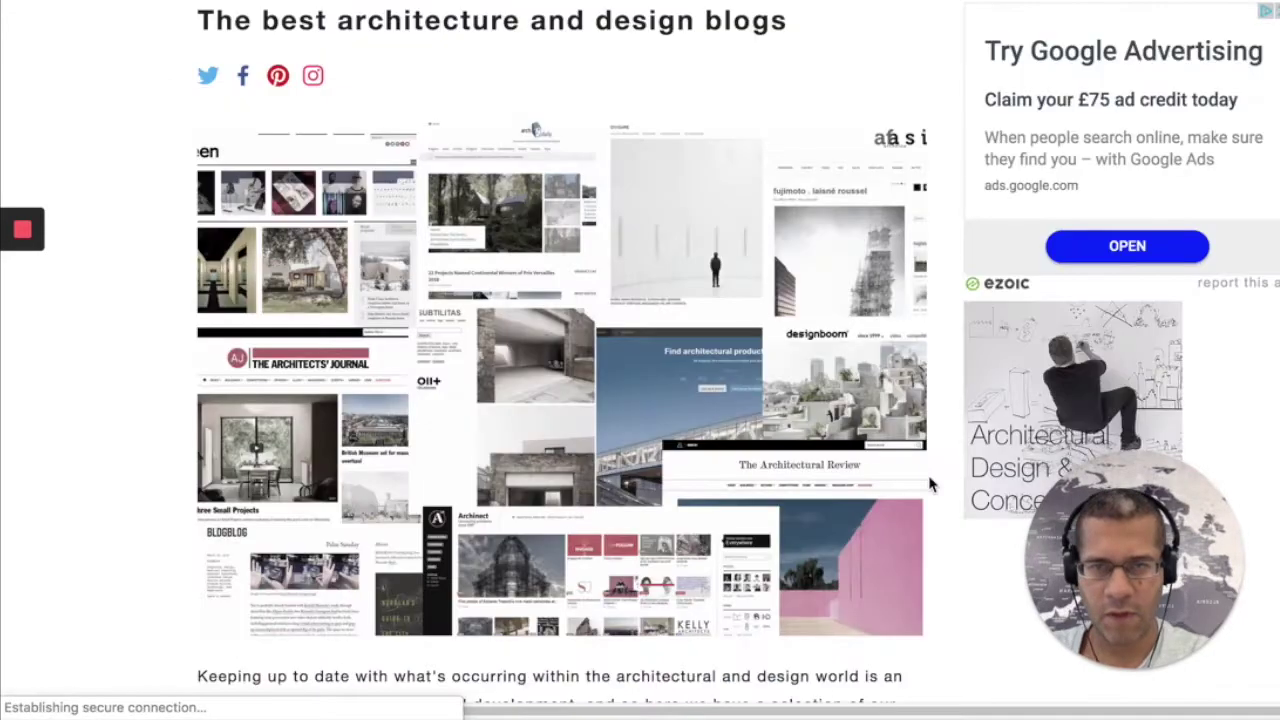
scroll(929, 485, down, 2)
scroll(929, 485, down, 4)
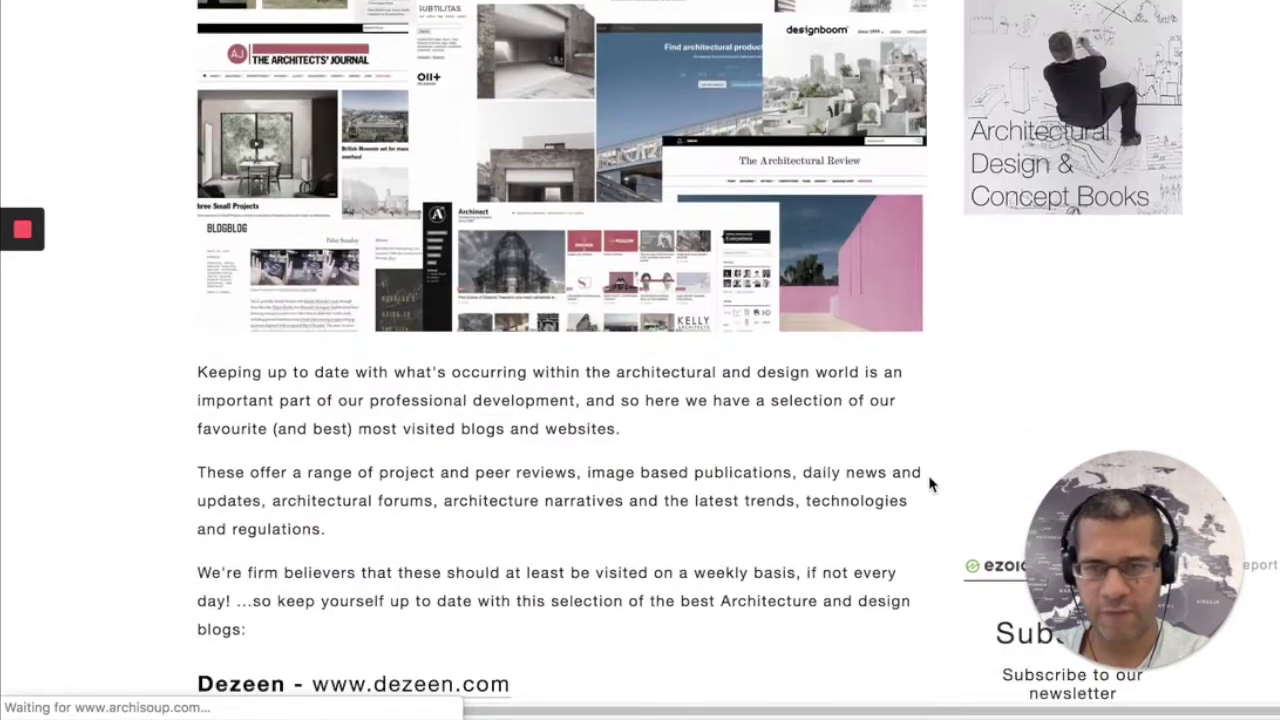
scroll(929, 485, down, 3)
scroll(929, 485, down, 2)
scroll(929, 485, down, 1)
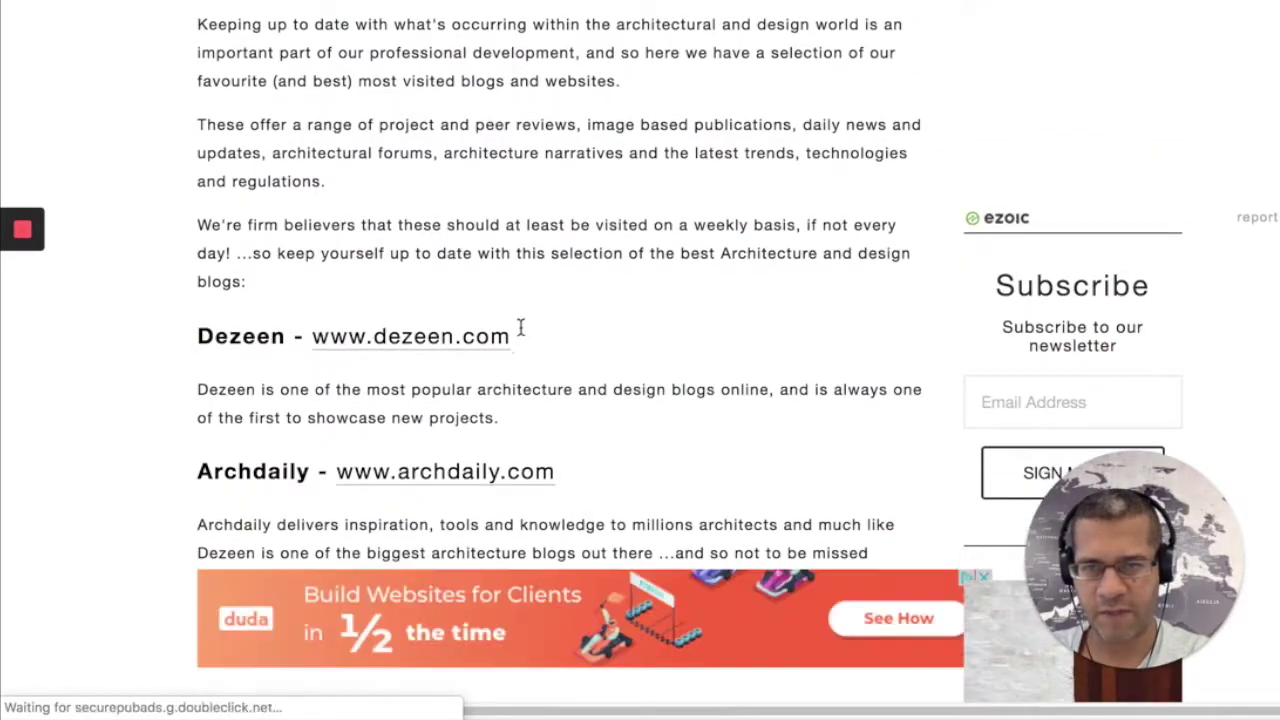
click(317, 343)
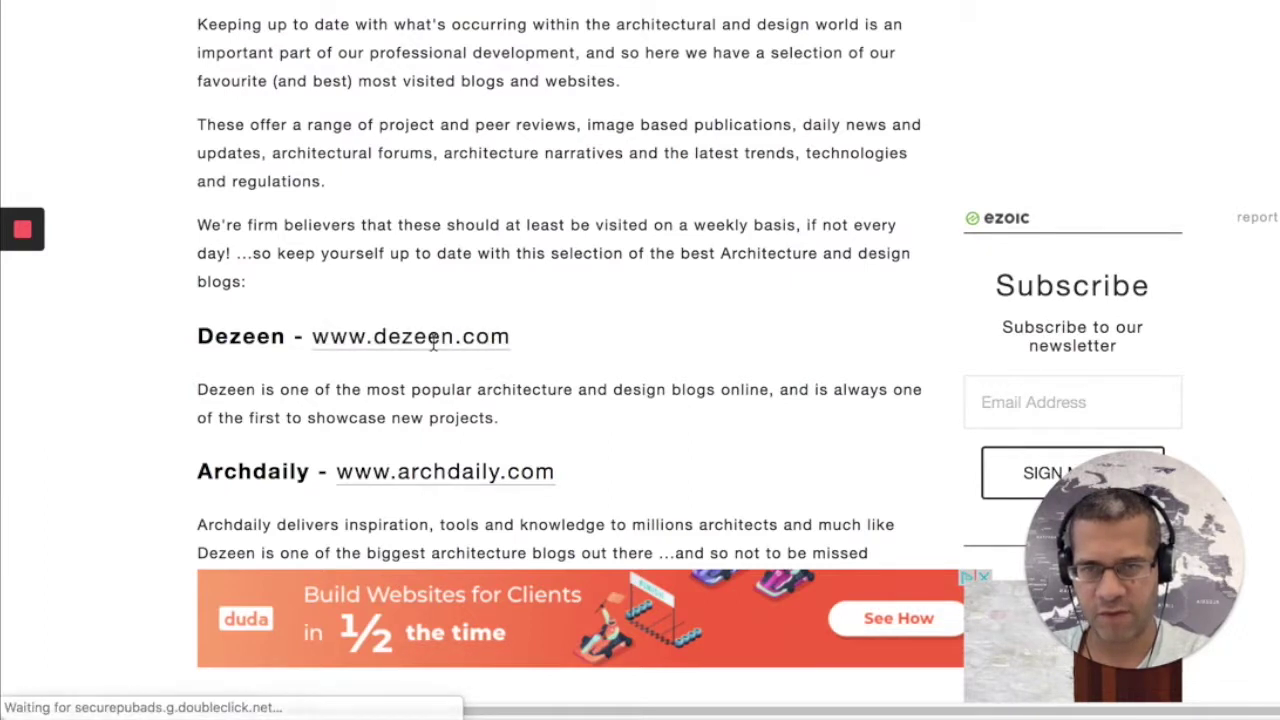
drag(510, 341, 313, 341)
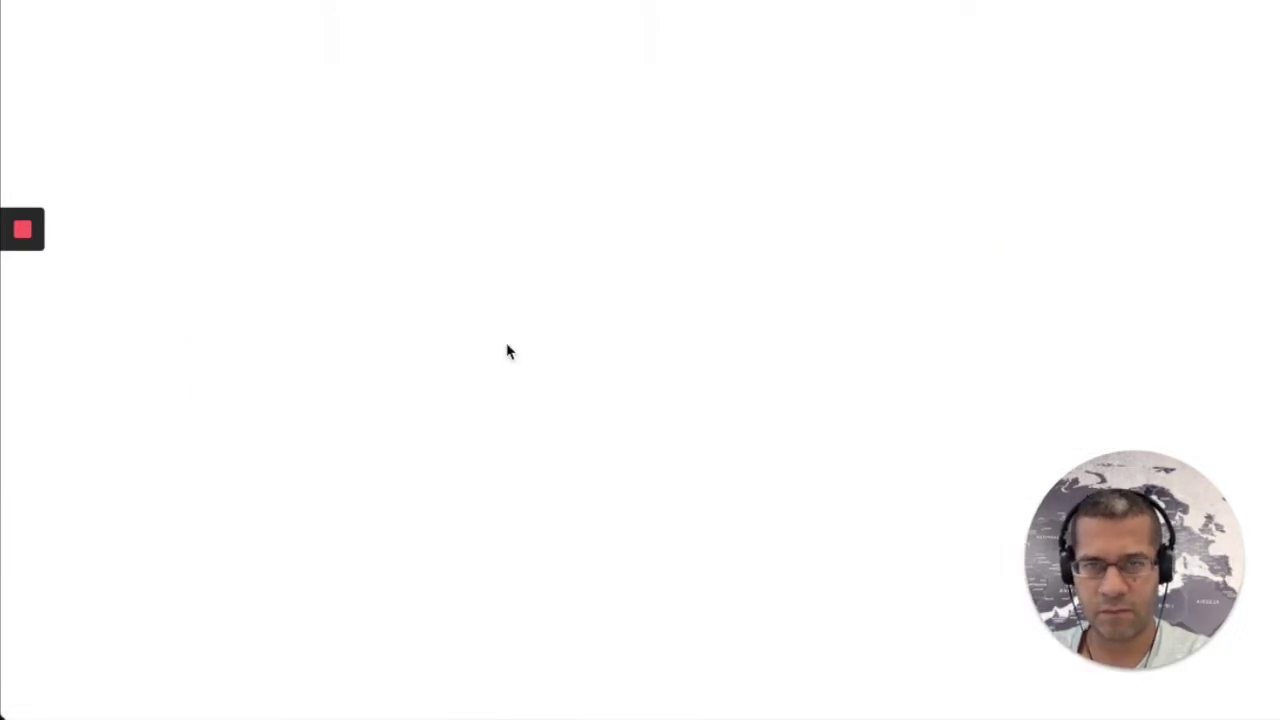
- Name the audience 'Architects' with description 'Architect Blog Visitors'
click(128, 210)
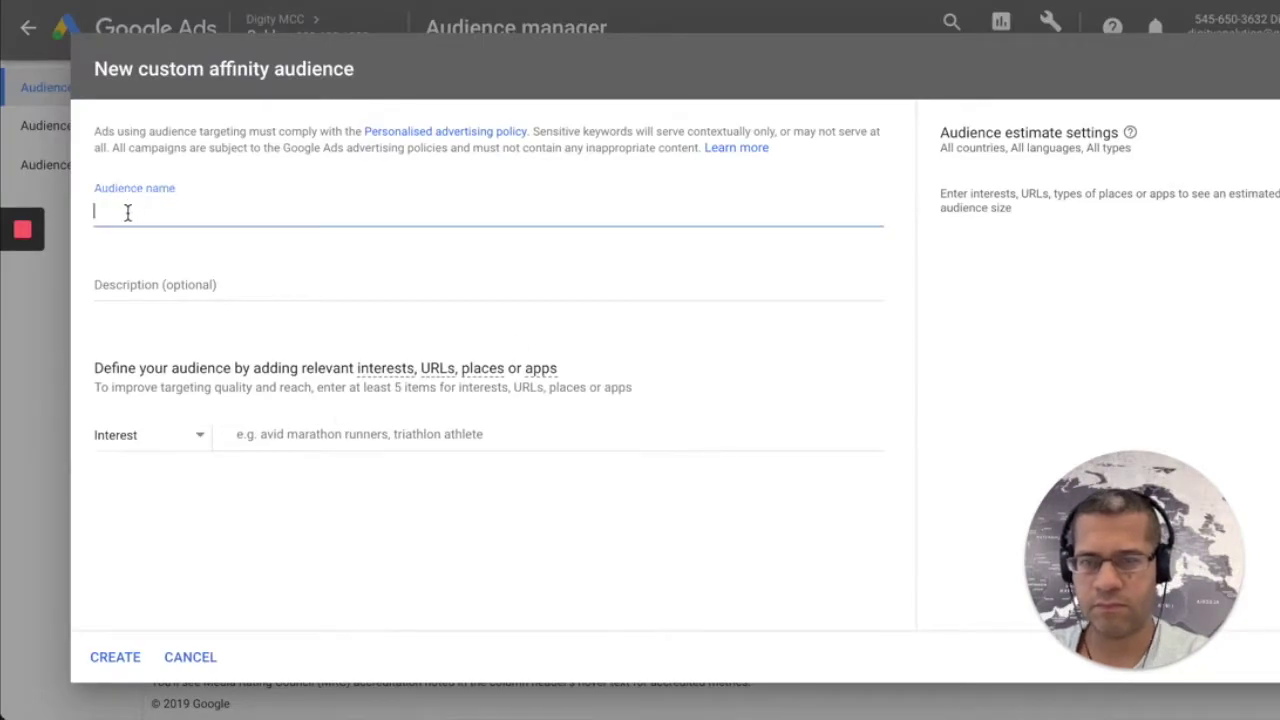
text(Architects)
click(238, 284)
text(Architect)
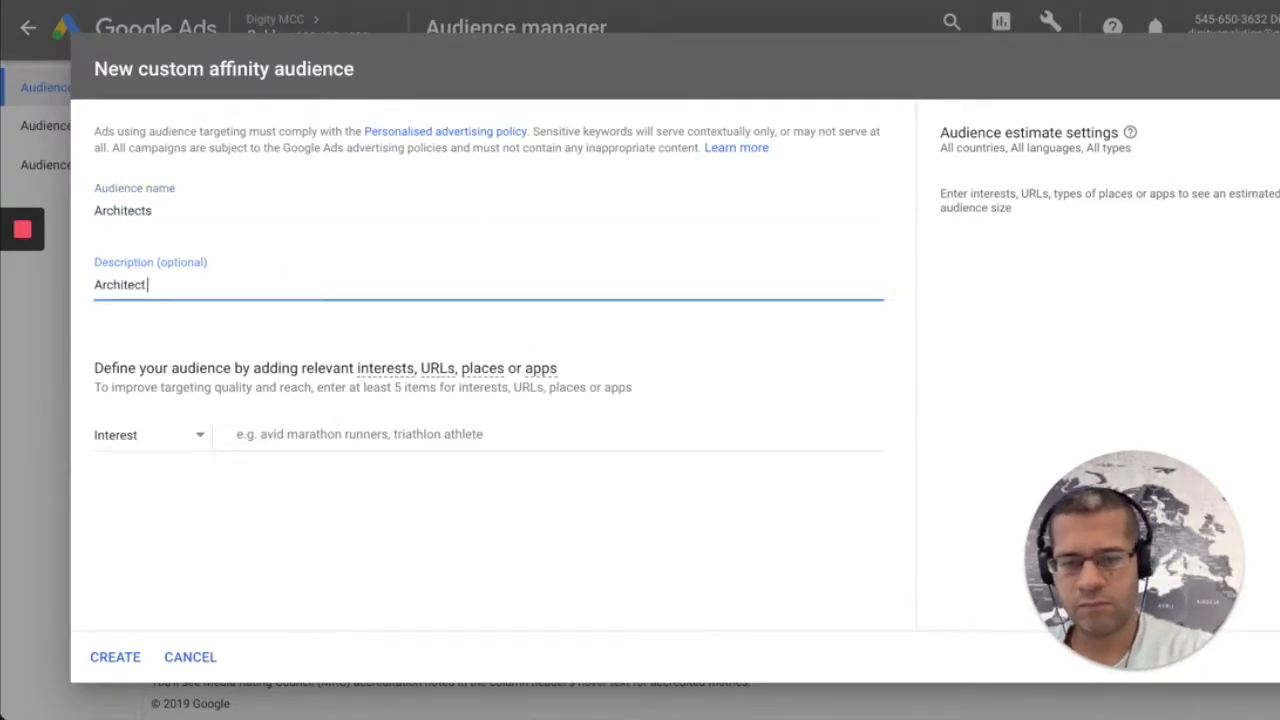
text( Blog Visitors)
click(198, 438)
click(120, 488)
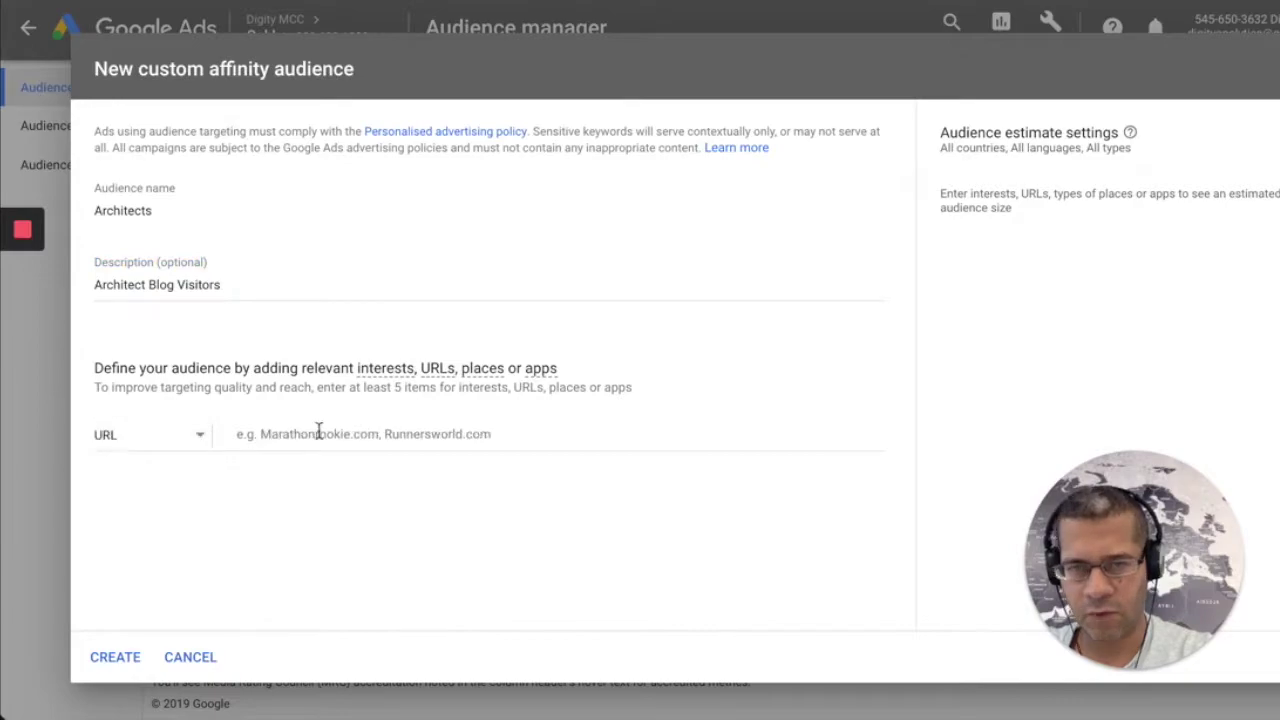
click(318, 432)
text(www.dezeen.com)
key(Return)
text(www.archdaily.com)
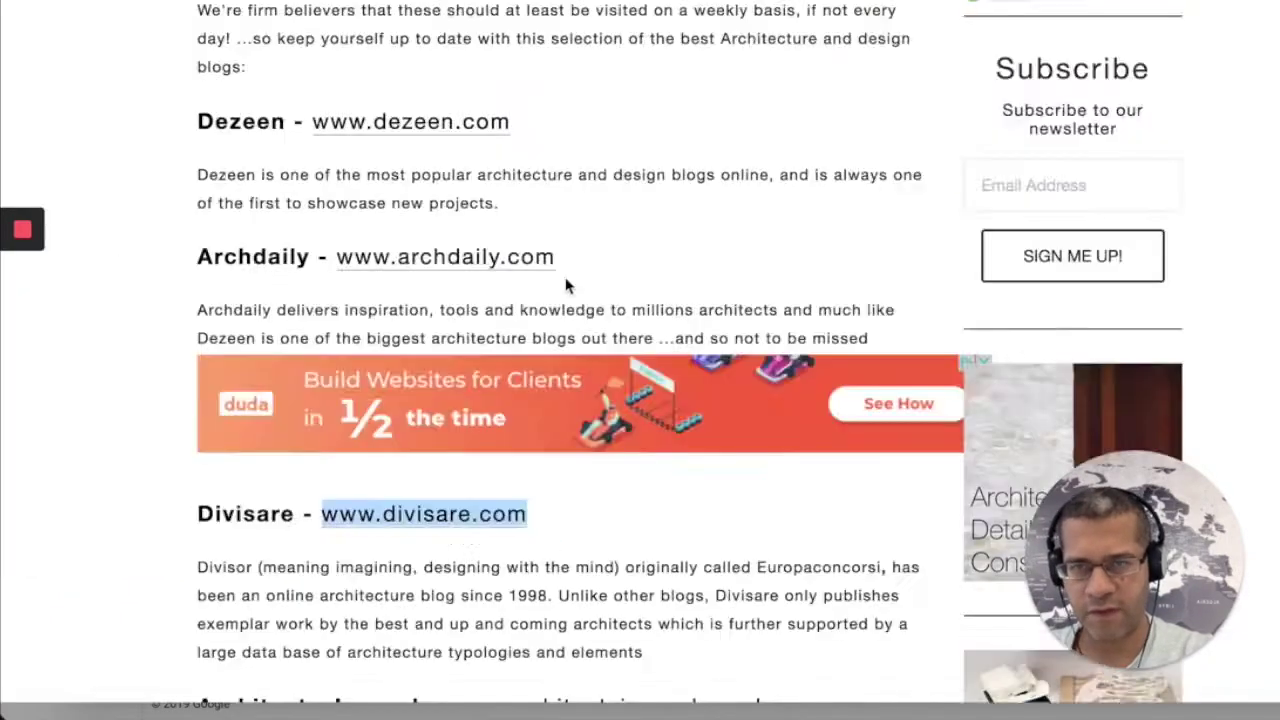
- Copy more blog URLs from Archisoup into the audience, including architizer.com/blog and designboom.com
text(www.subtilitas.site)
key(Return)
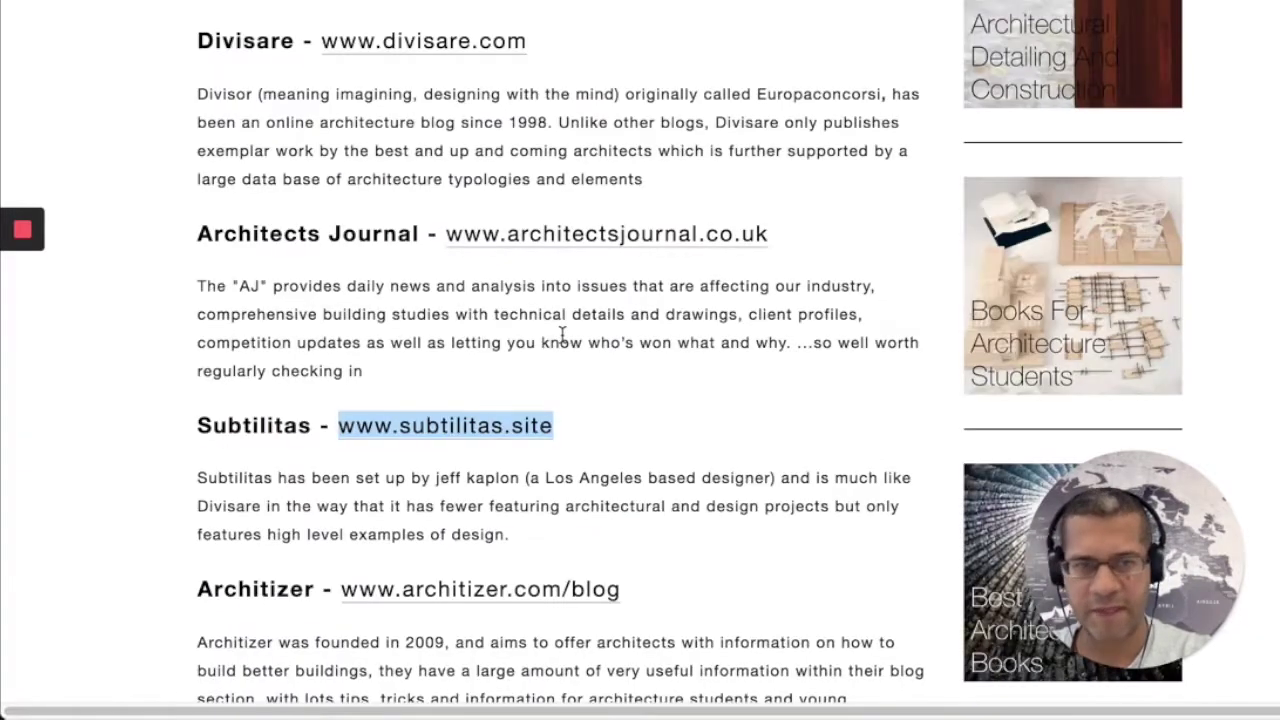
scroll(600, 450, down, 1)
drag(620, 521, 341, 521)
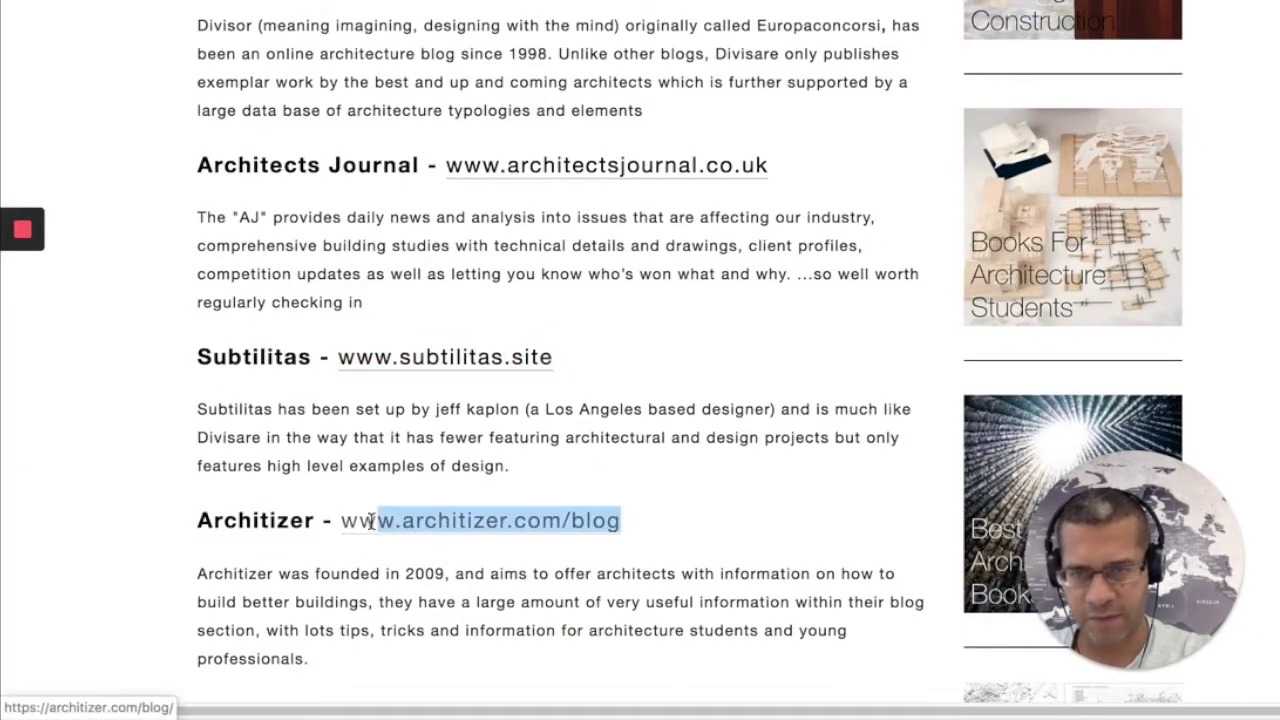
key(Return)
drag(640, 355, 380, 355)
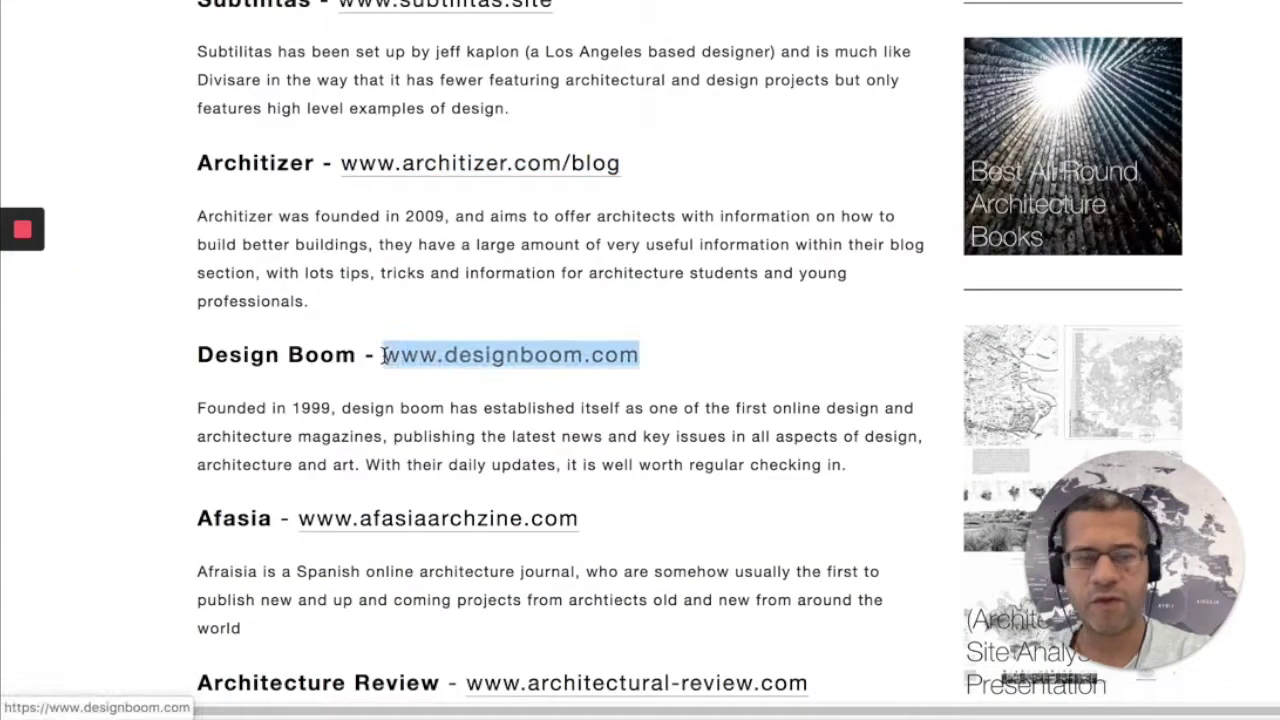
text(www.designboom.com)
key(Return)
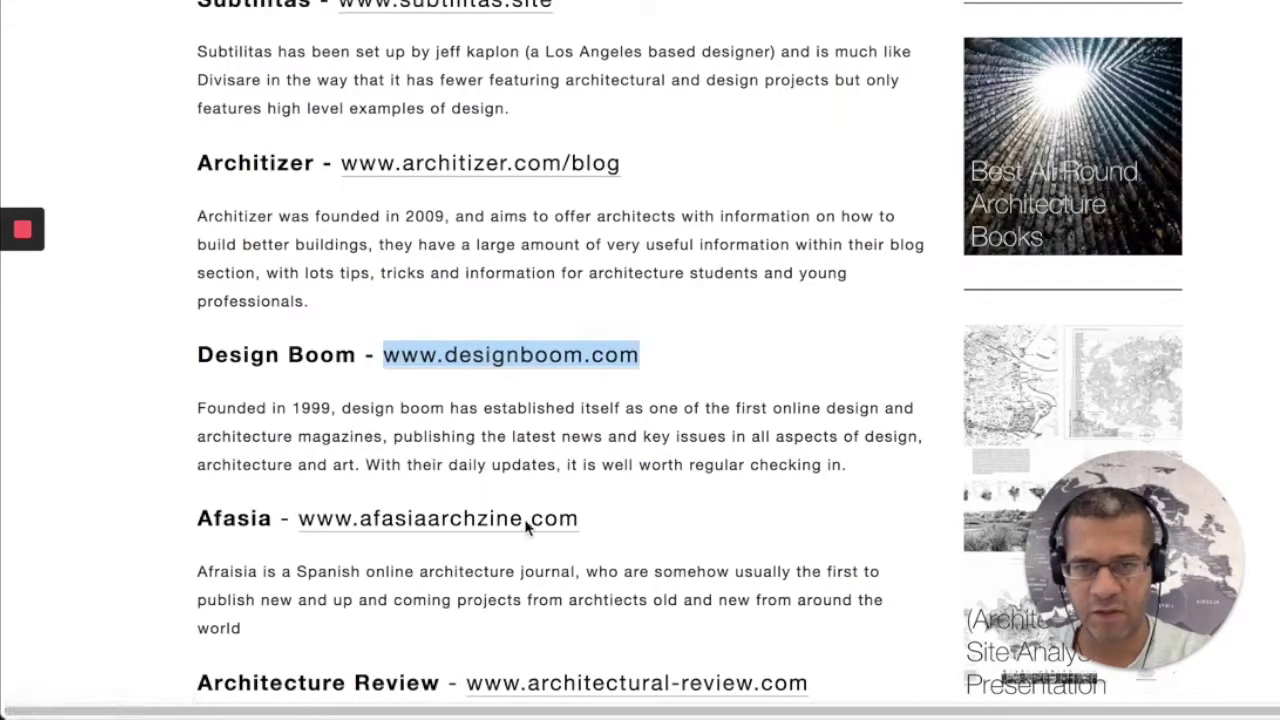
drag(579, 518, 298, 518)
key(ctrl+c)
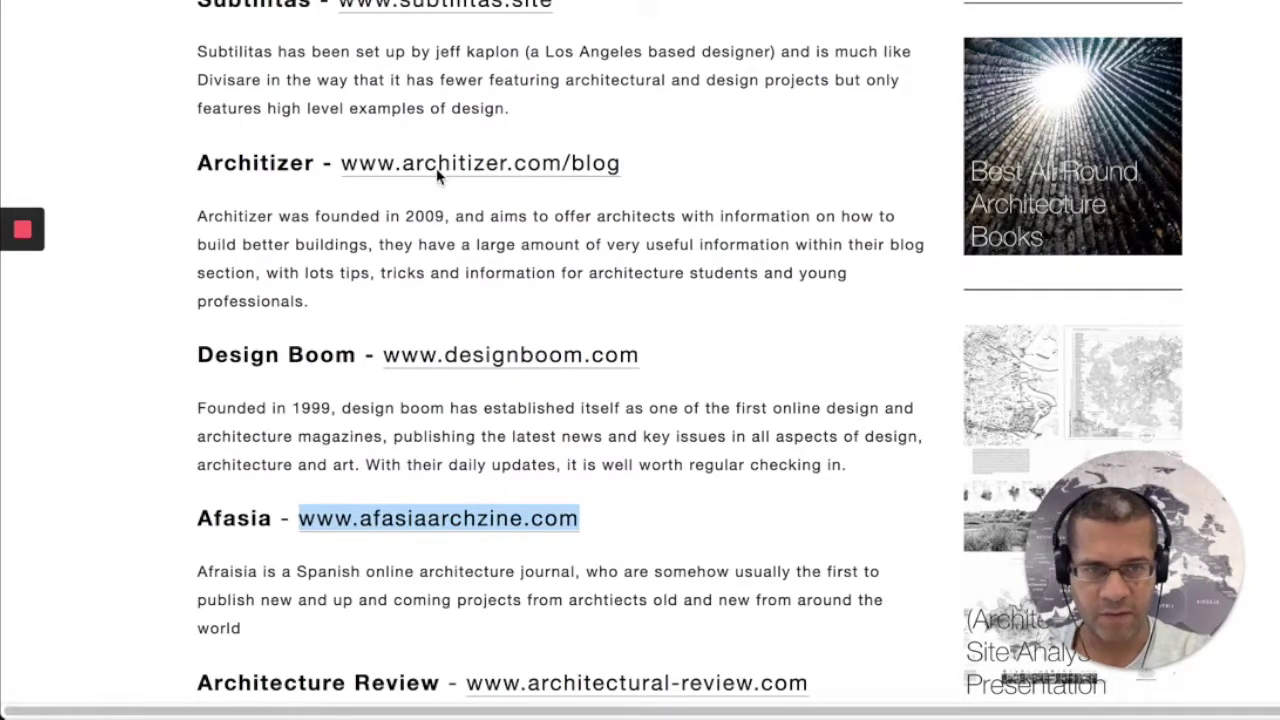
key(alt+Tab)
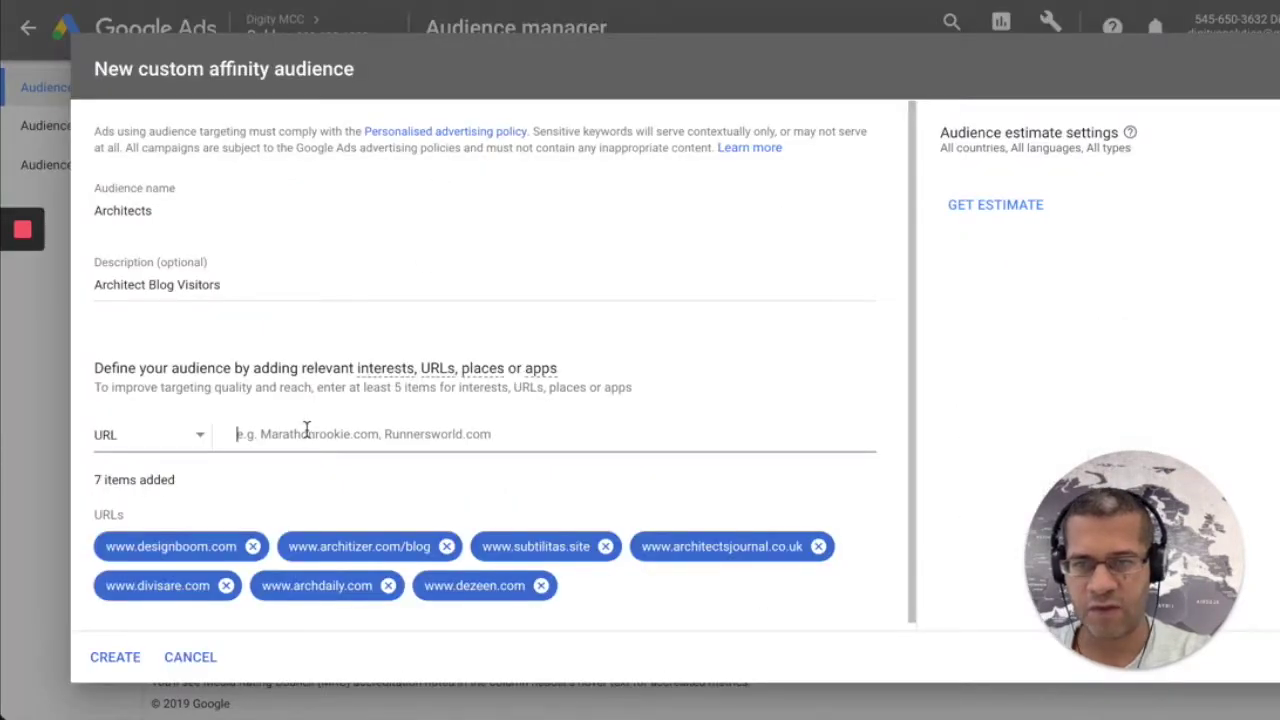
click(306, 430)
key(ctrl+v)
key(Return)
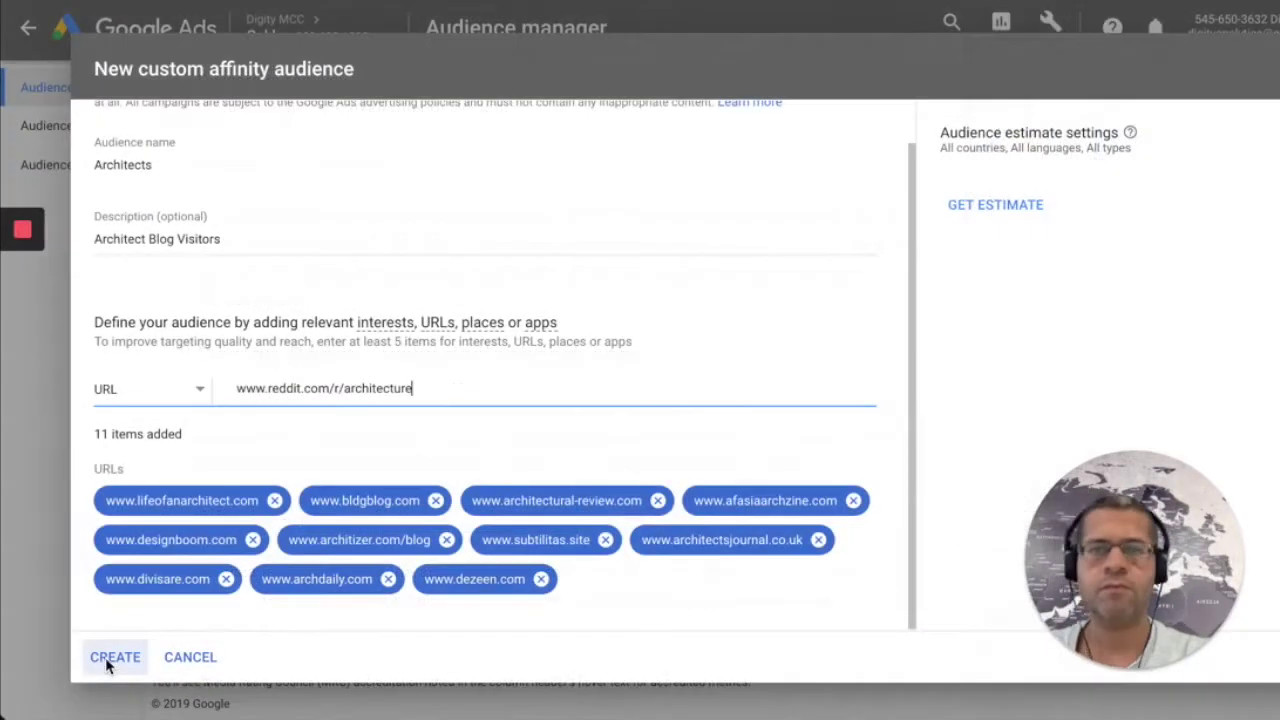
click(106, 658)
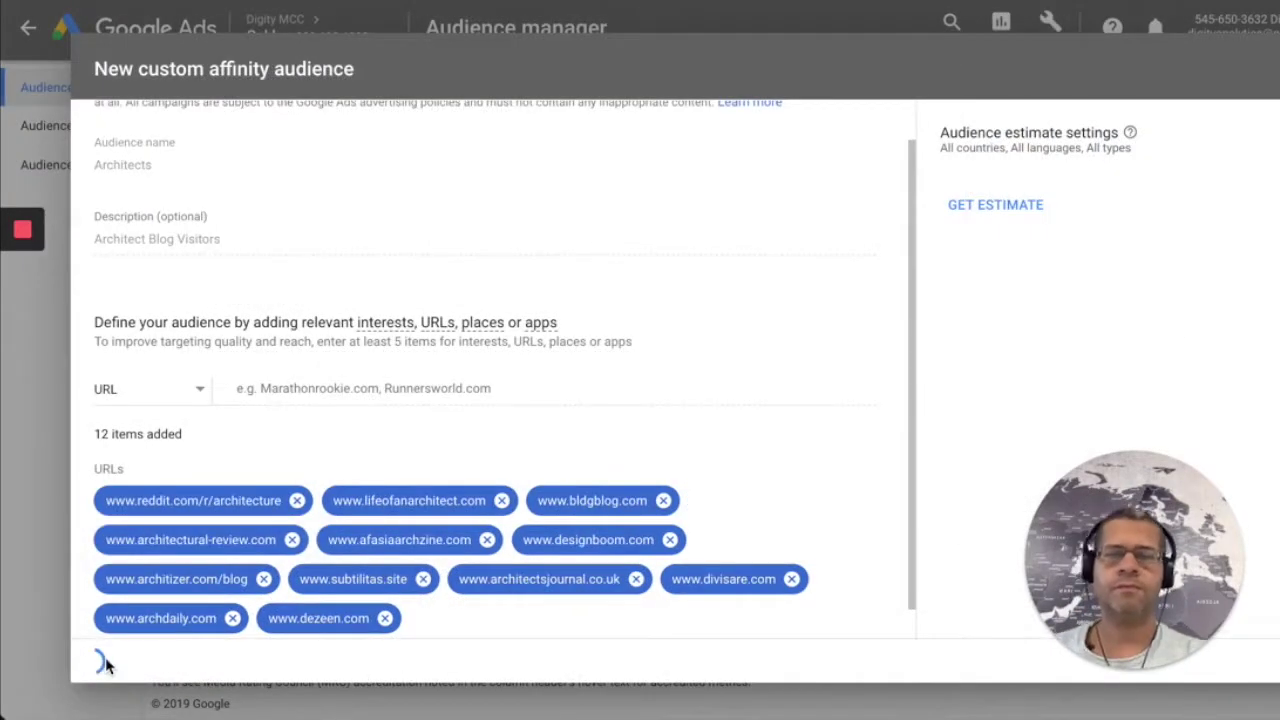